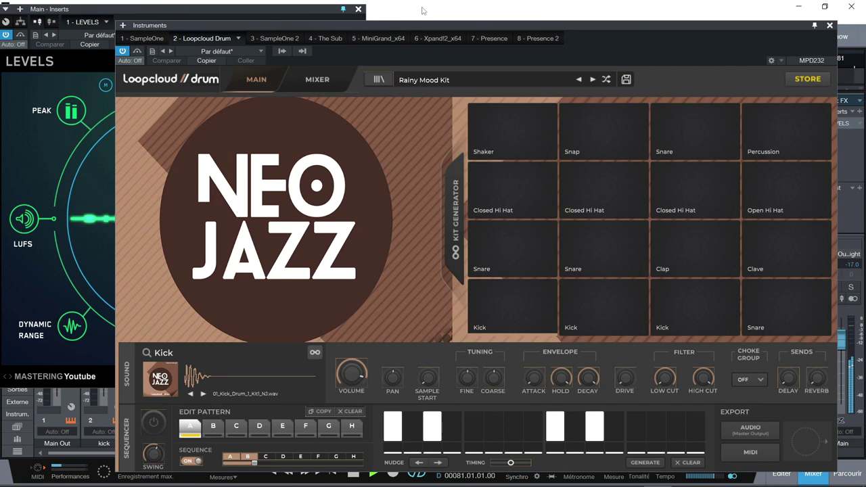
- Examine the song's loaded instruments, including SampleOne, The Sub, MiniGrand, Xpand!2 and both Presence instances, and close the instruments window
left_click_drag(418, 25, 402, 16)
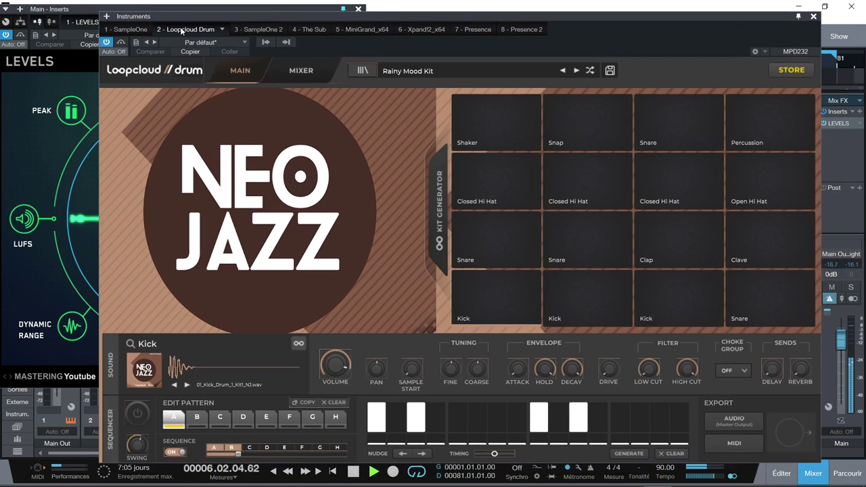
left_click(136, 29)
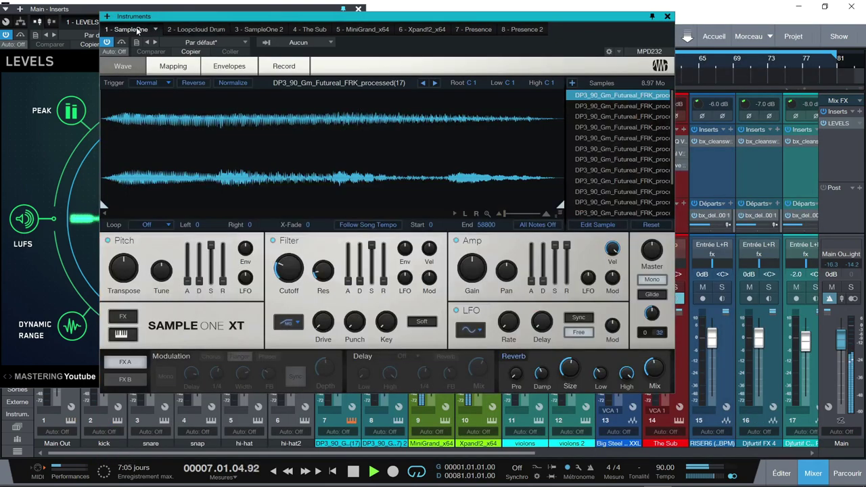
left_click(213, 29)
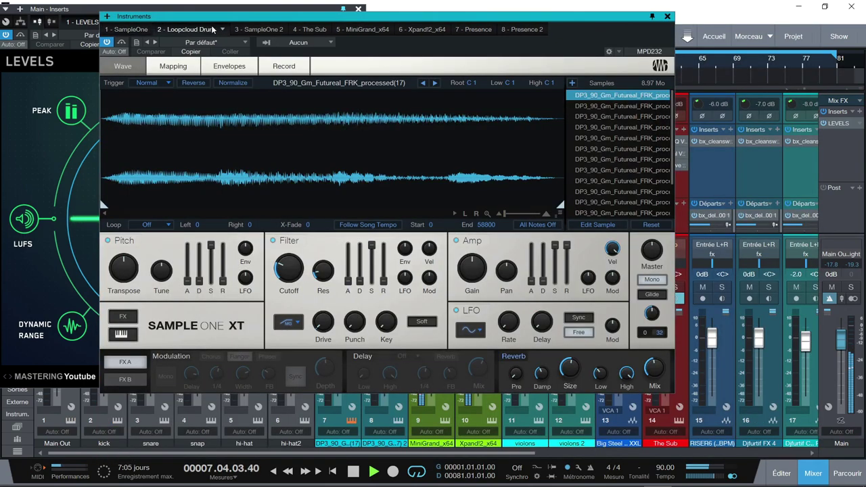
left_click(266, 29)
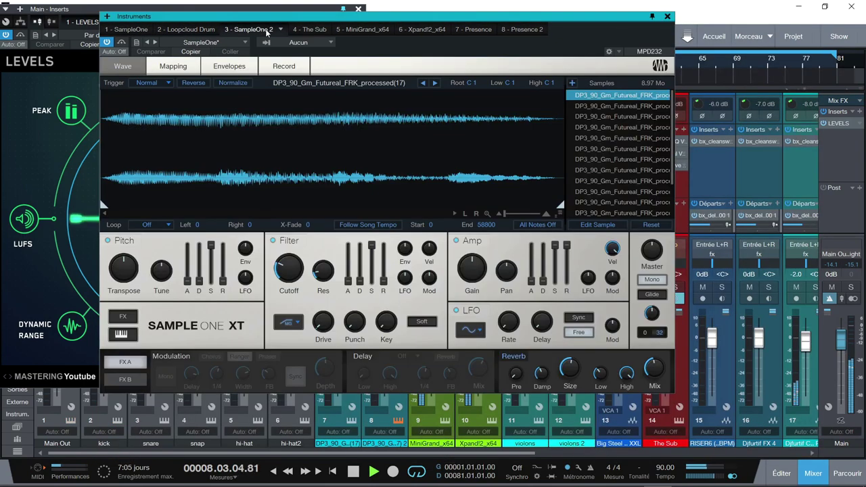
left_click(309, 31)
left_click(353, 28)
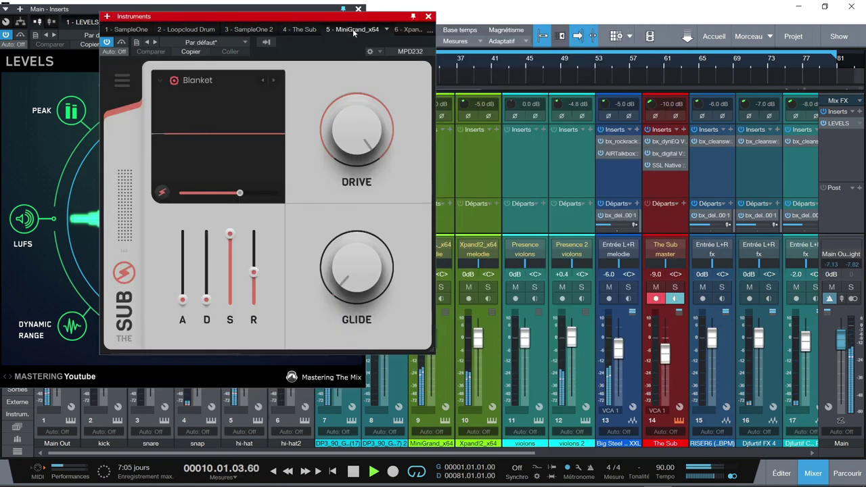
left_click(418, 31)
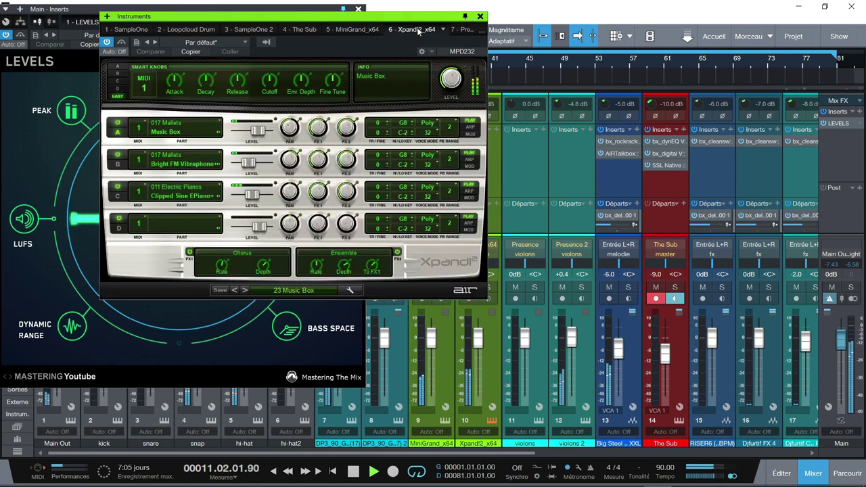
left_click(464, 30)
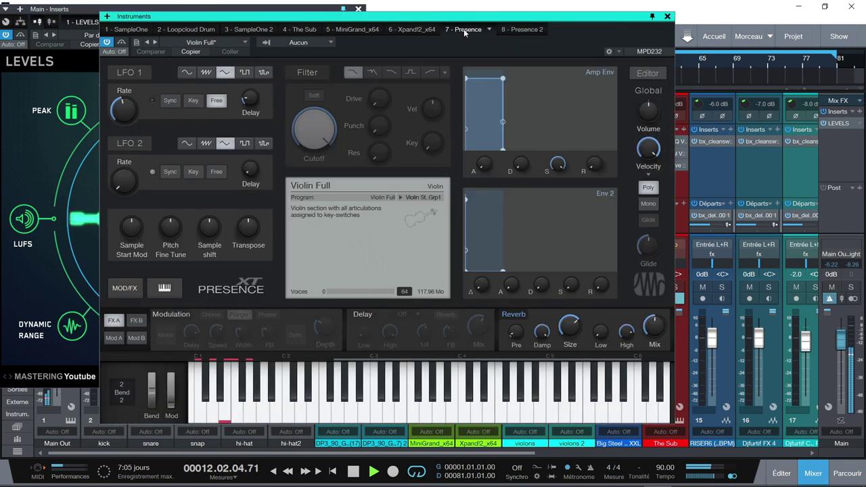
left_click(525, 29)
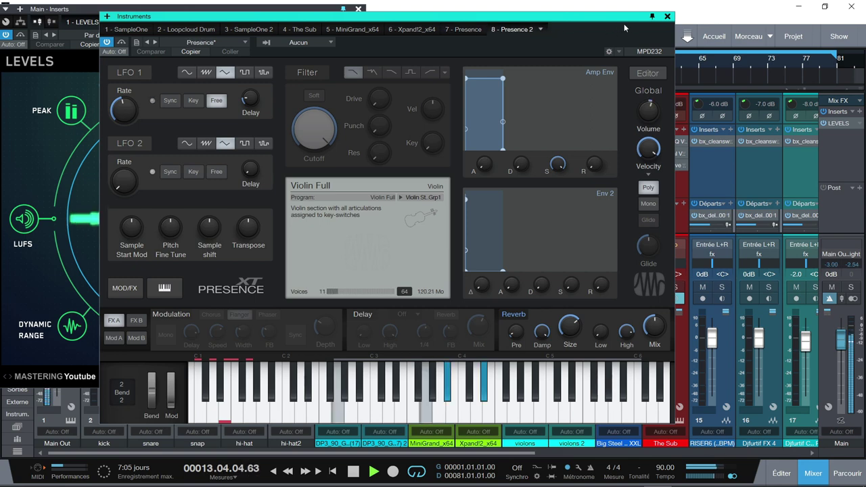
left_click(667, 17)
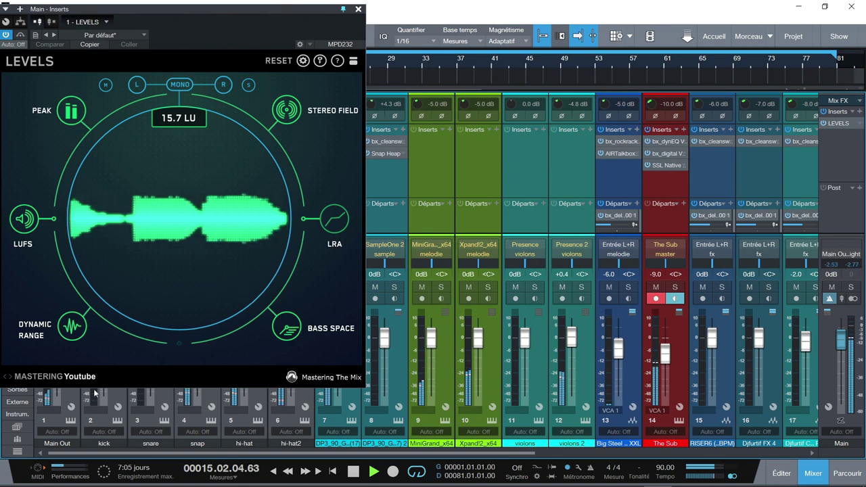
- Narrow the mixer channels and examine the master bus inserts: SSL Native Bus Compressor 2, bx_digital V3, SPL IRON, bx_limiter and Limiter
left_click_drag(290, 10, 370, 40)
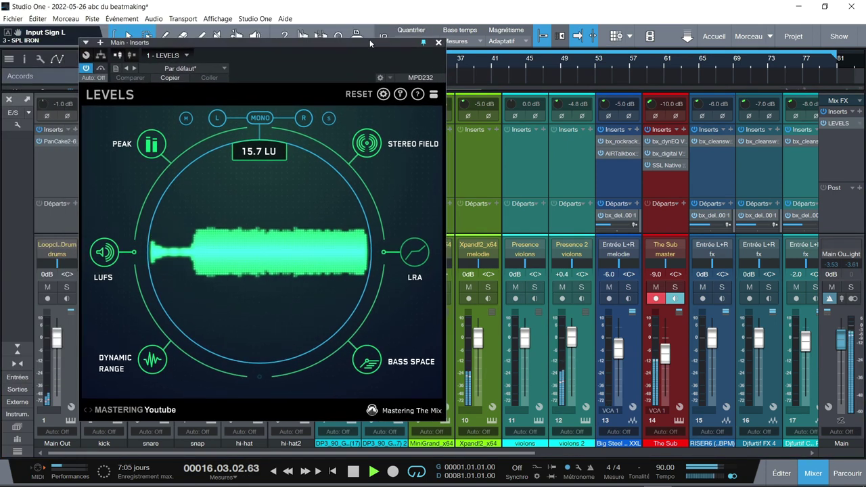
left_click(17, 365)
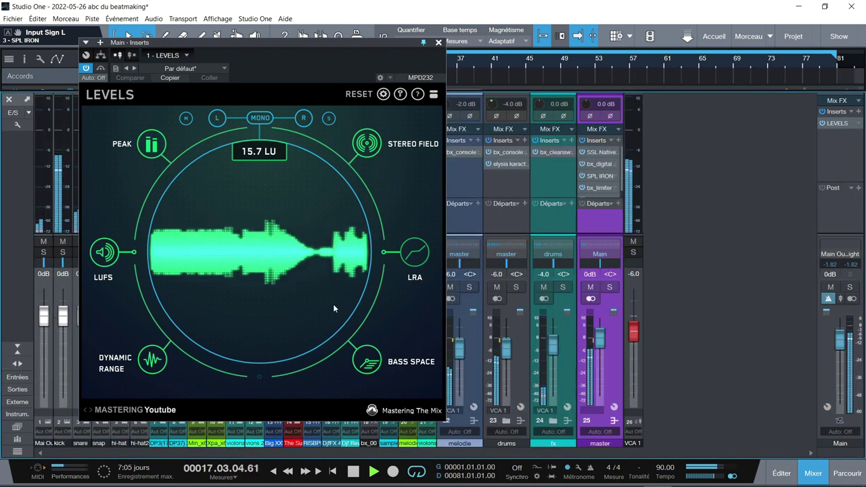
left_click(595, 152)
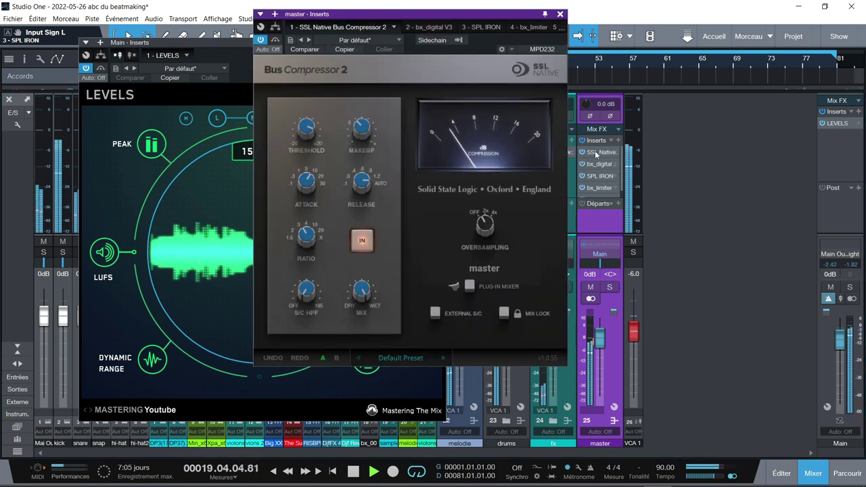
left_click(423, 27)
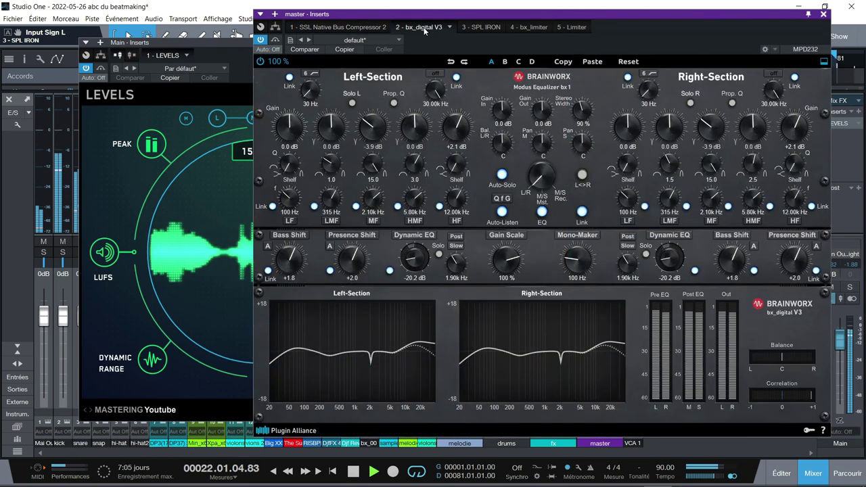
left_click(479, 27)
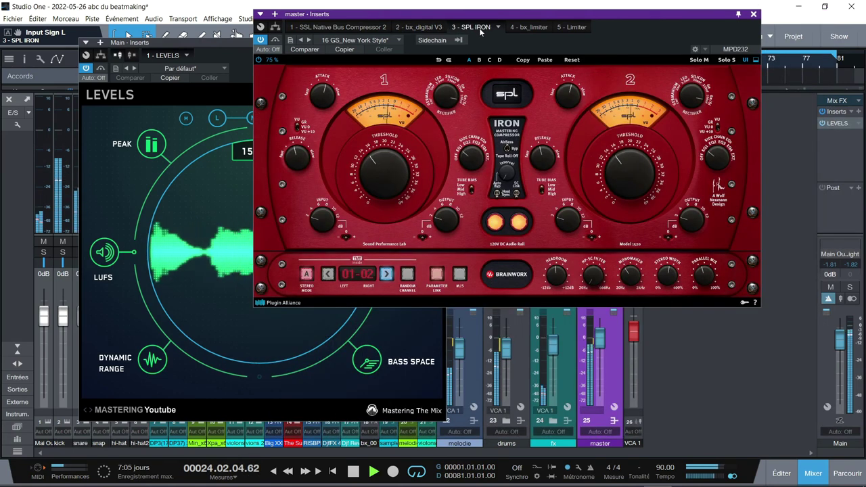
left_click(520, 27)
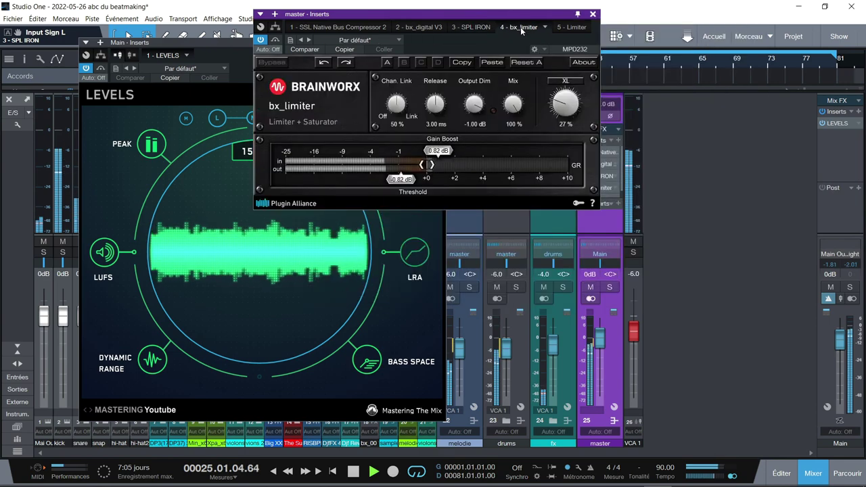
left_click(566, 28)
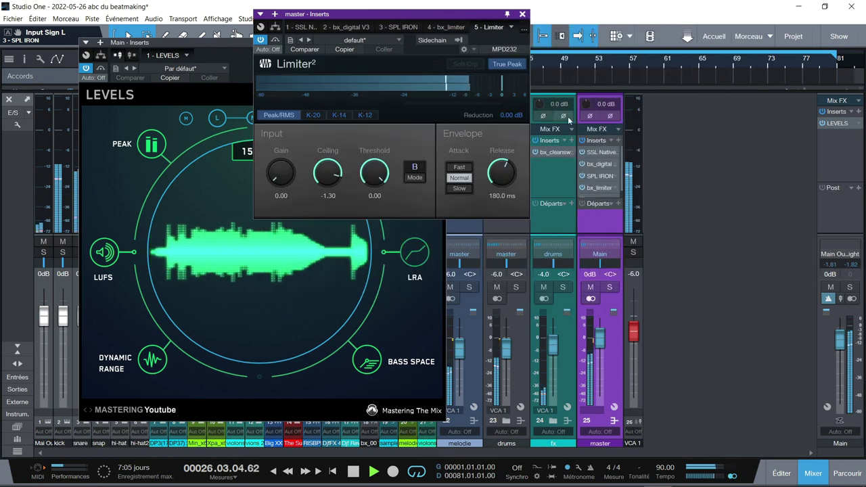
- Examine the inserts on the fx, drums and melodie buses, including elysia karacter mix on the drums bus
left_click(550, 193)
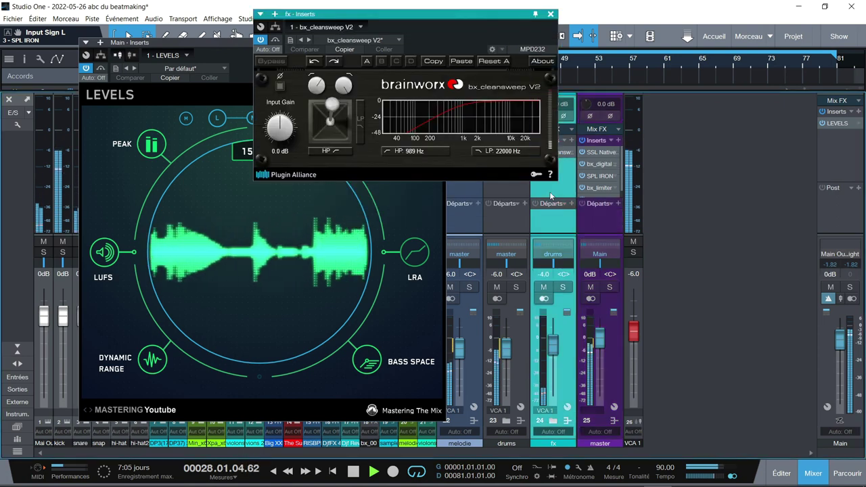
left_click(551, 195)
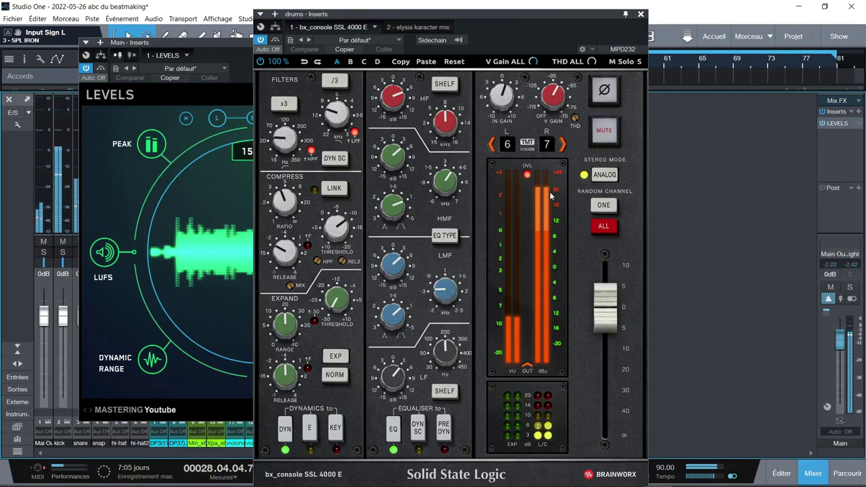
key("Left")
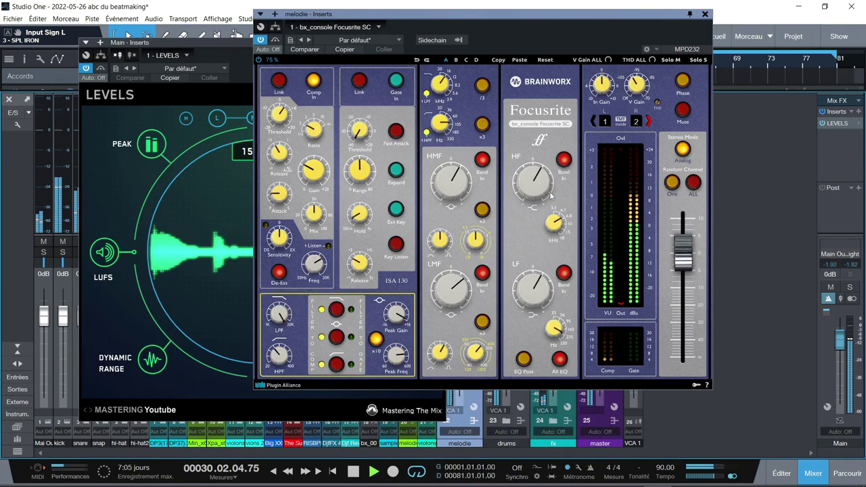
key("Right")
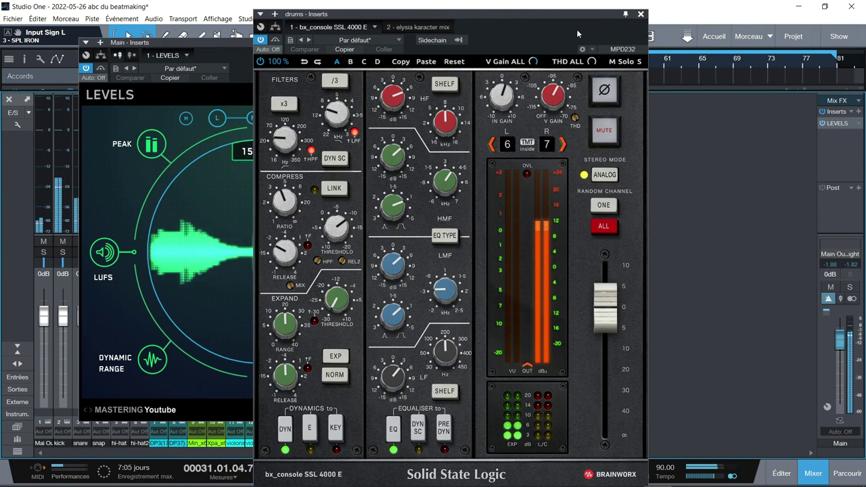
left_click(439, 27)
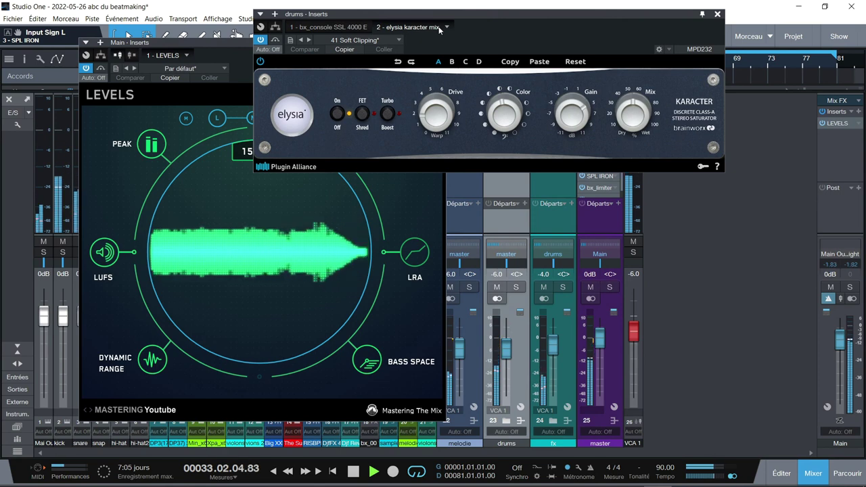
key("Left")
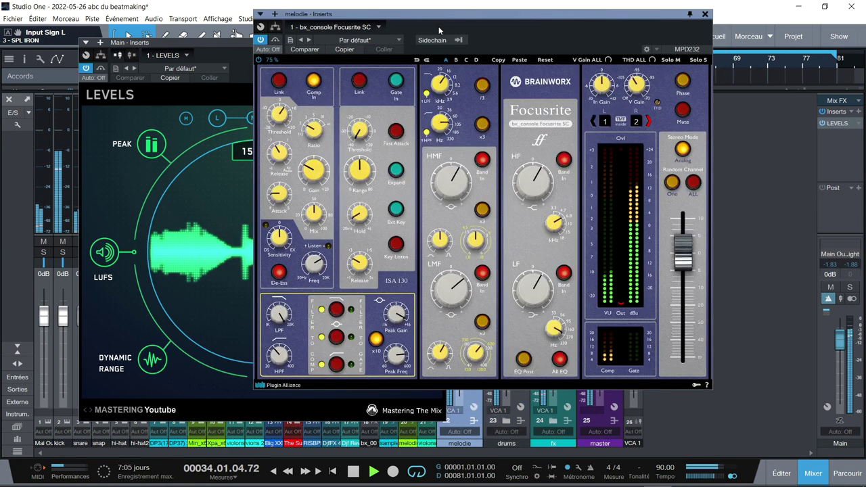
- Examine the bx_console SSL 4000 E inserts on the violons, melodie and sample buses and the bx_delay2500 effect channel
key("Left")
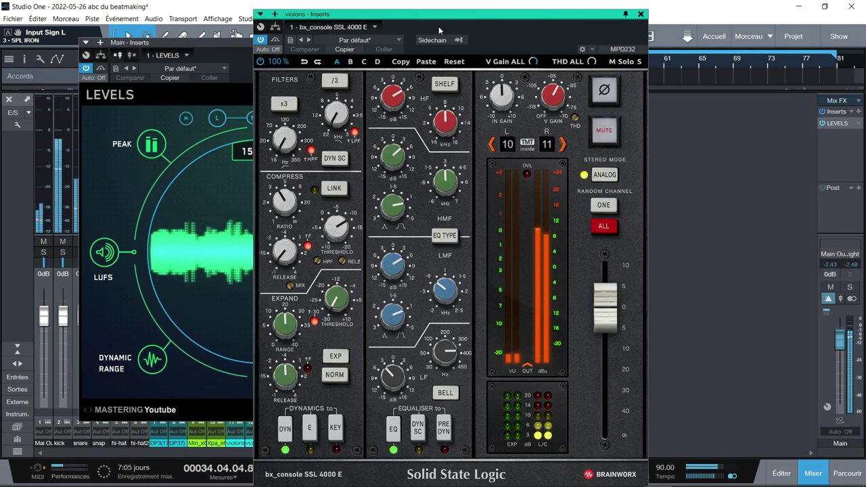
key("Right")
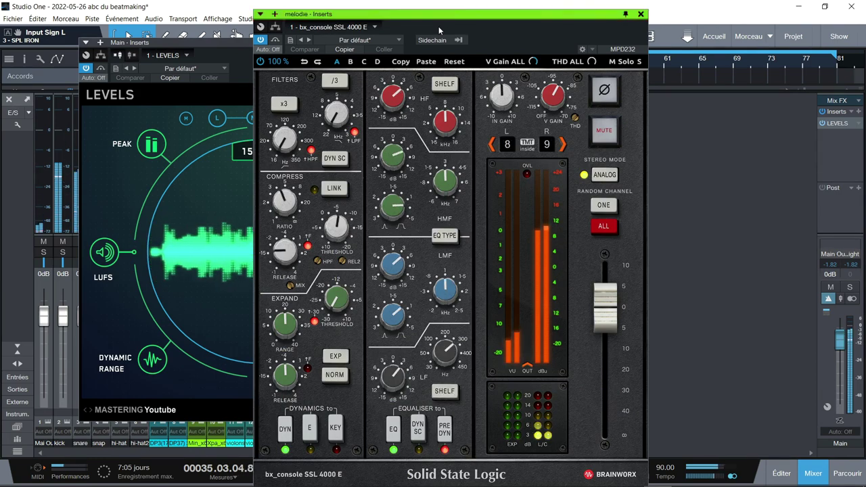
key("Right")
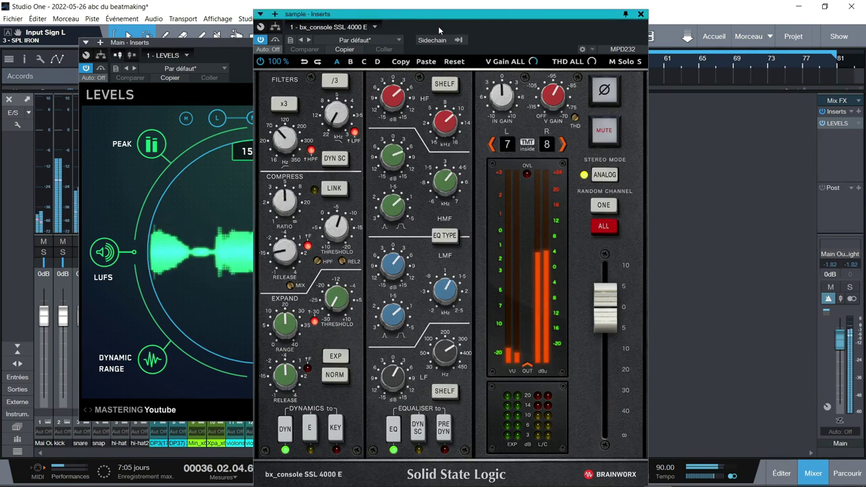
key("Right")
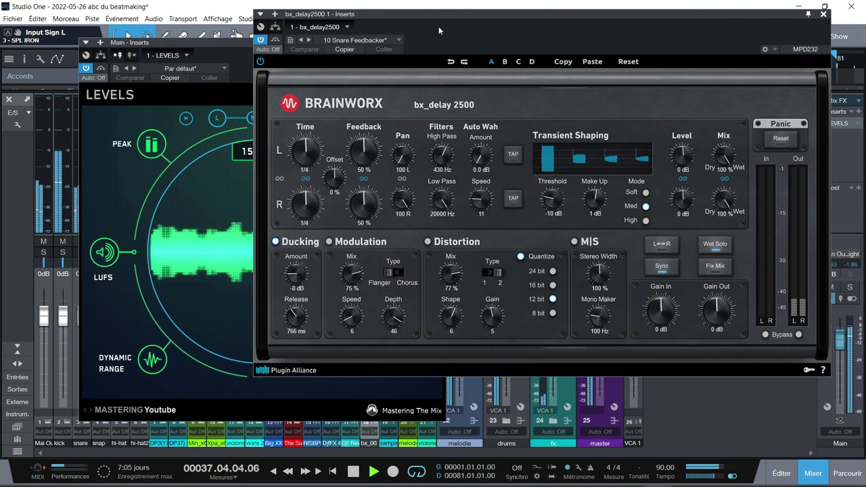
- Examine bx_cleansweep V2 on the Djfurtif and RISER6 tracks and all three inserts on The Sub
key("Right")
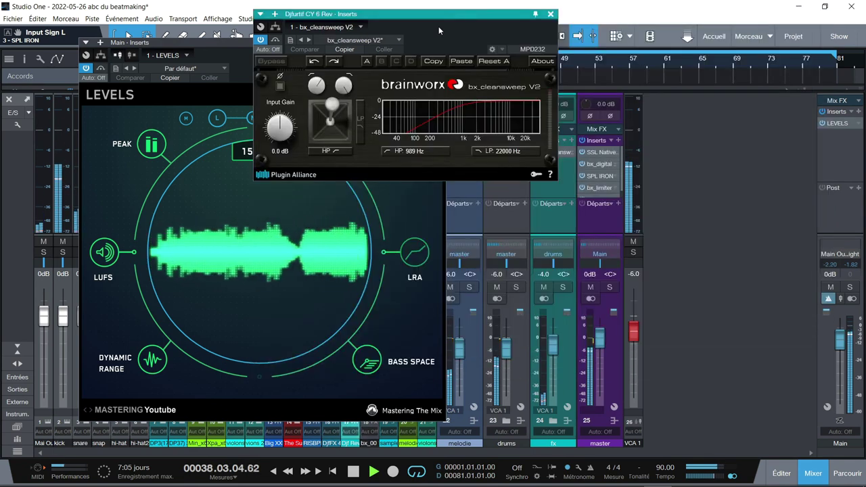
key("Right")
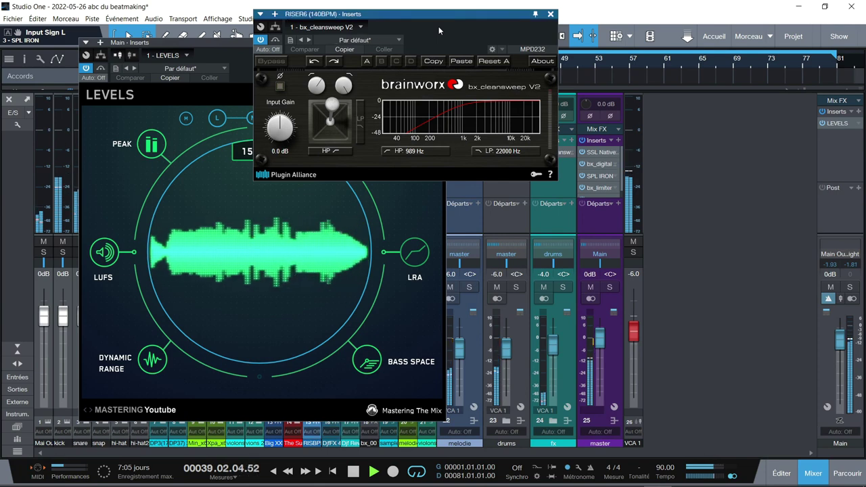
key("Right")
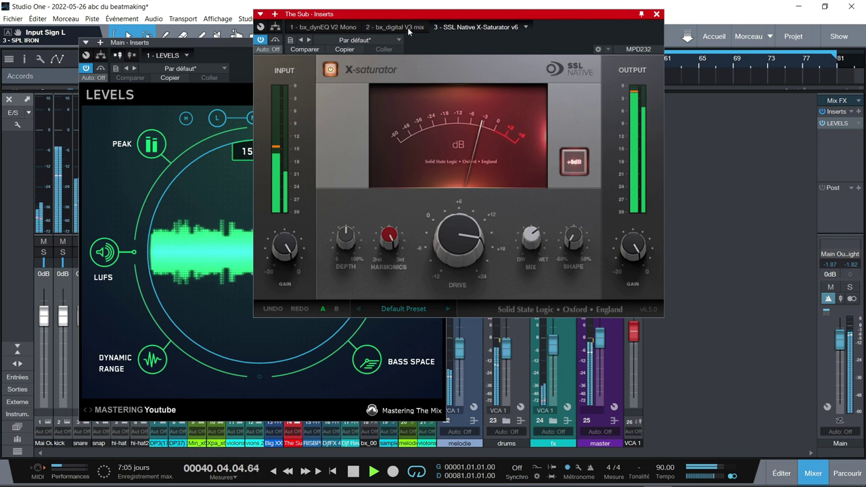
left_click(408, 28)
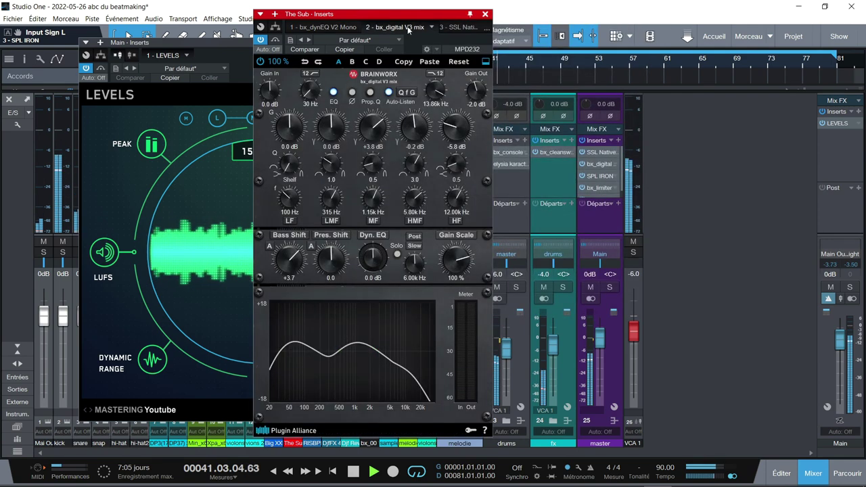
left_click(324, 27)
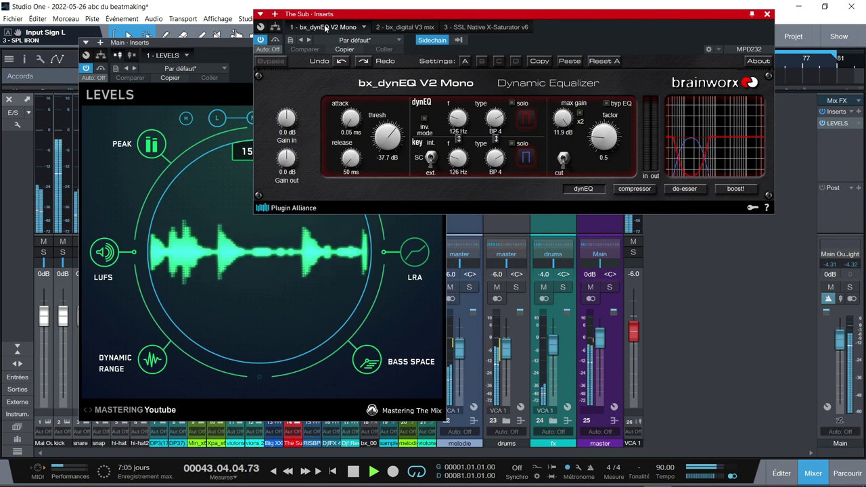
- Examine the inserts on the Big Steel String Guitar XXL, violons and two DP3_90_Gm_Futureal_FRK_processed(17) sample channels
key("Left")
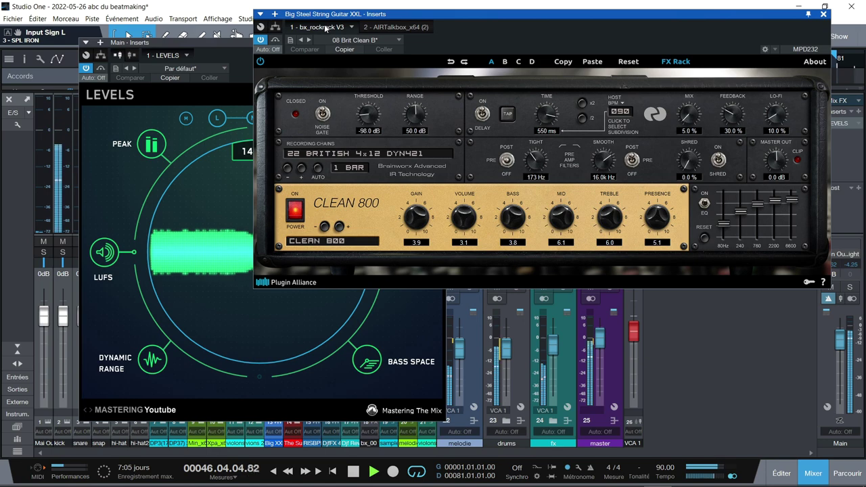
key("Left")
key("Left")
key("Left")
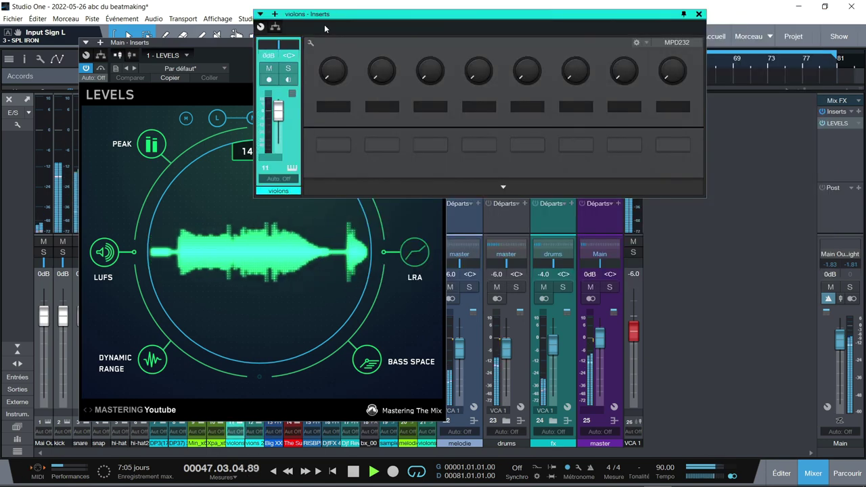
key("Left")
key("Left")
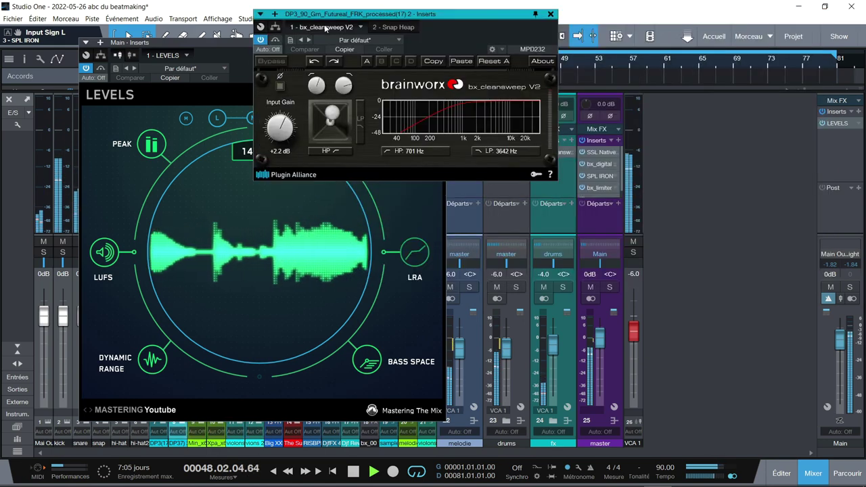
key("Left")
key("Left")
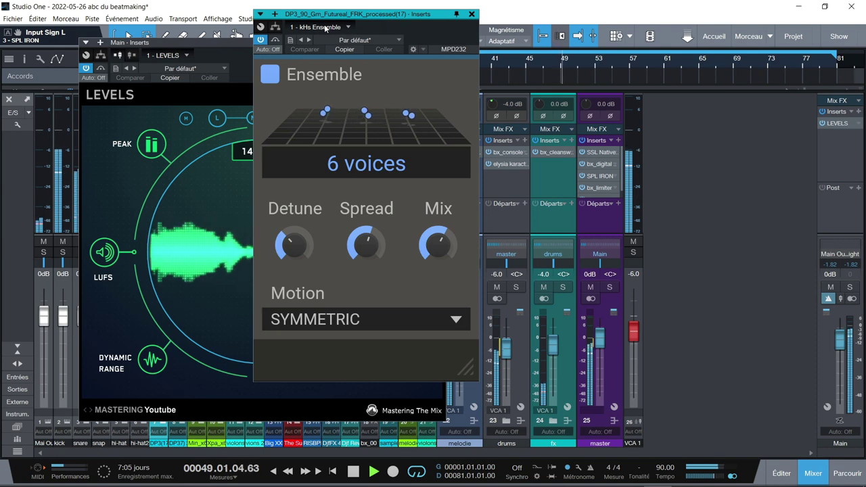
- Examine the inserts on the hi-hat, snap, snare, kick and Main Out channels, including both kHs Transient Shapers and PanCake2
key("Left")
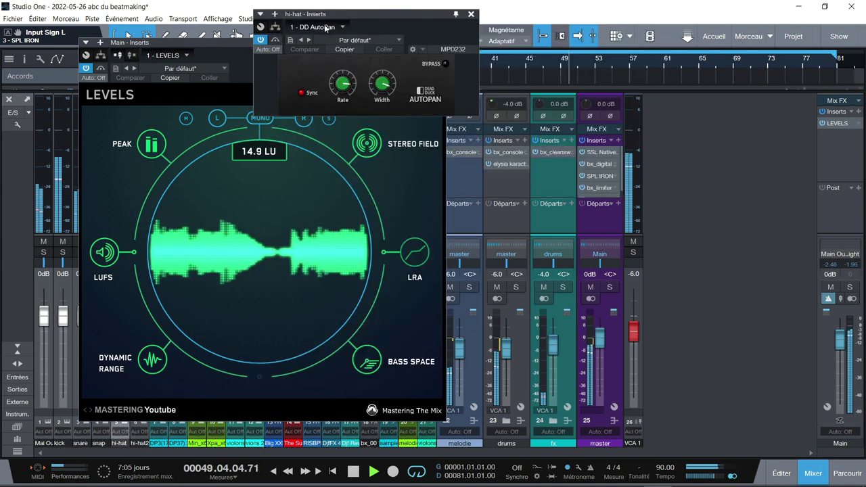
key("Left")
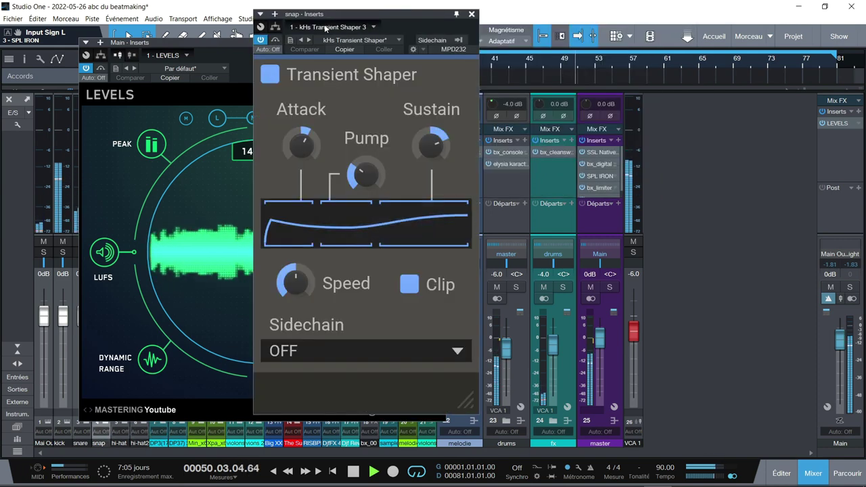
key("Left")
key("Left")
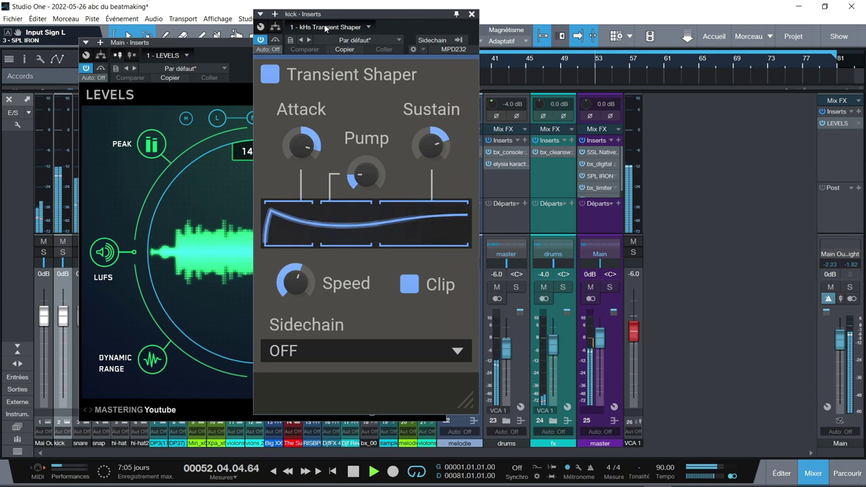
key("Left")
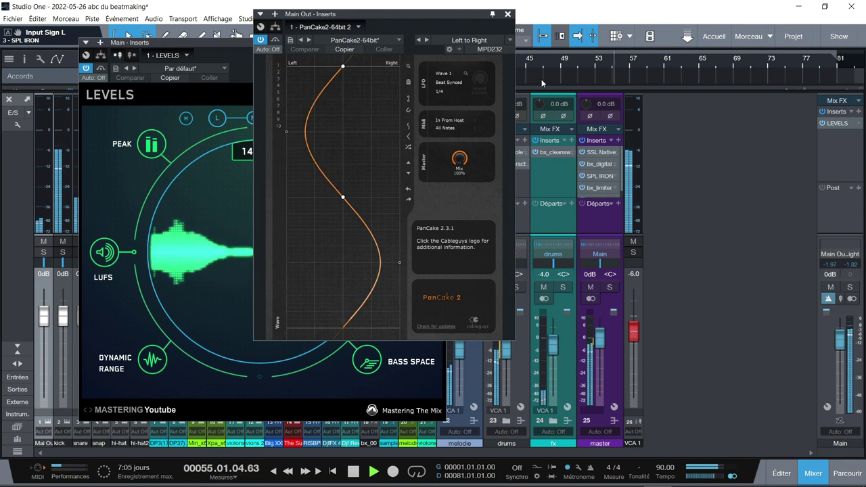
- Examine bx_digital V3 and SPL IRON on the master bus, moving the LEVELS and master insert windows further apart
left_click(599, 164)
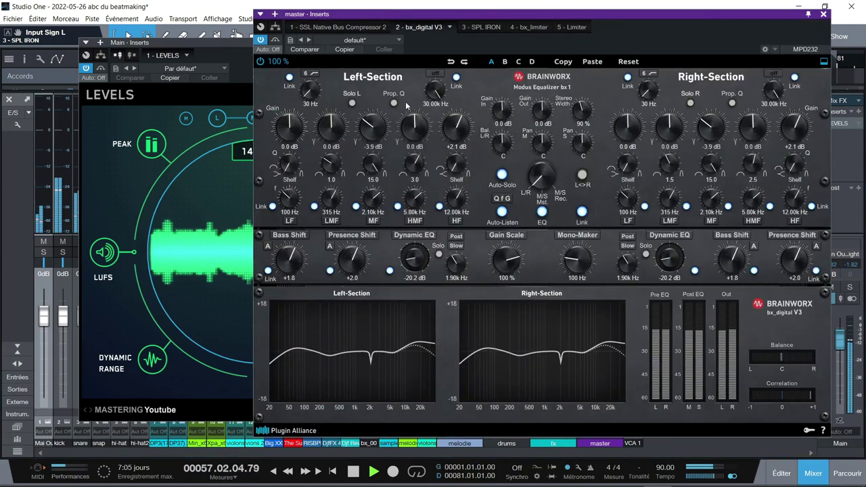
left_click_drag(249, 43, 168, 50)
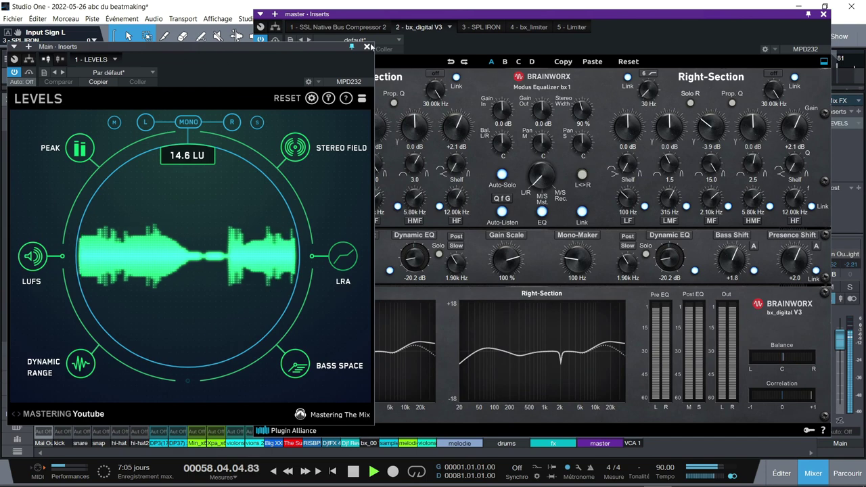
left_click_drag(497, 22, 526, 21)
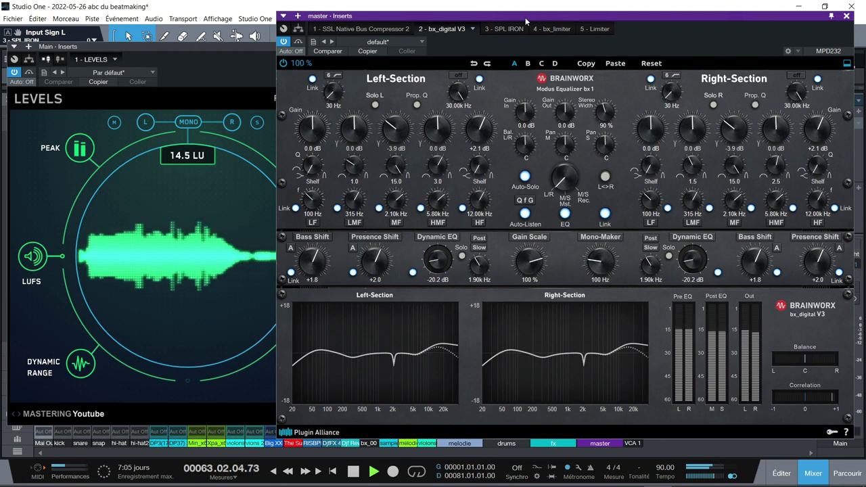
left_click(512, 28)
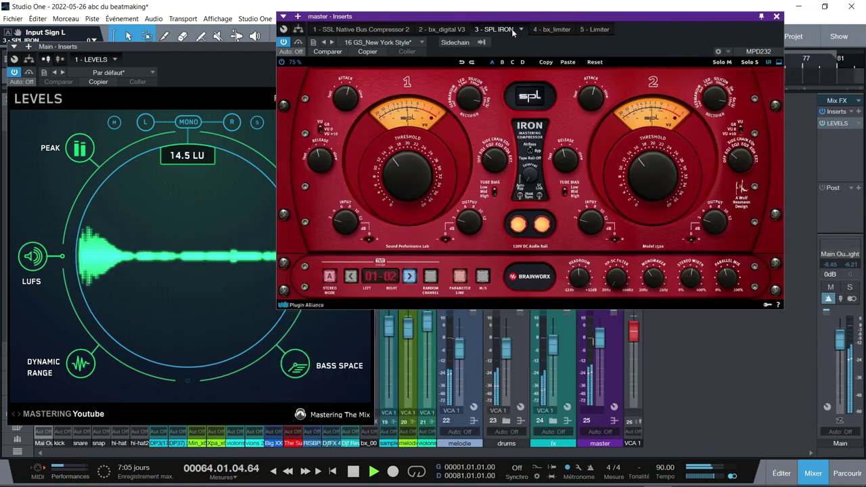